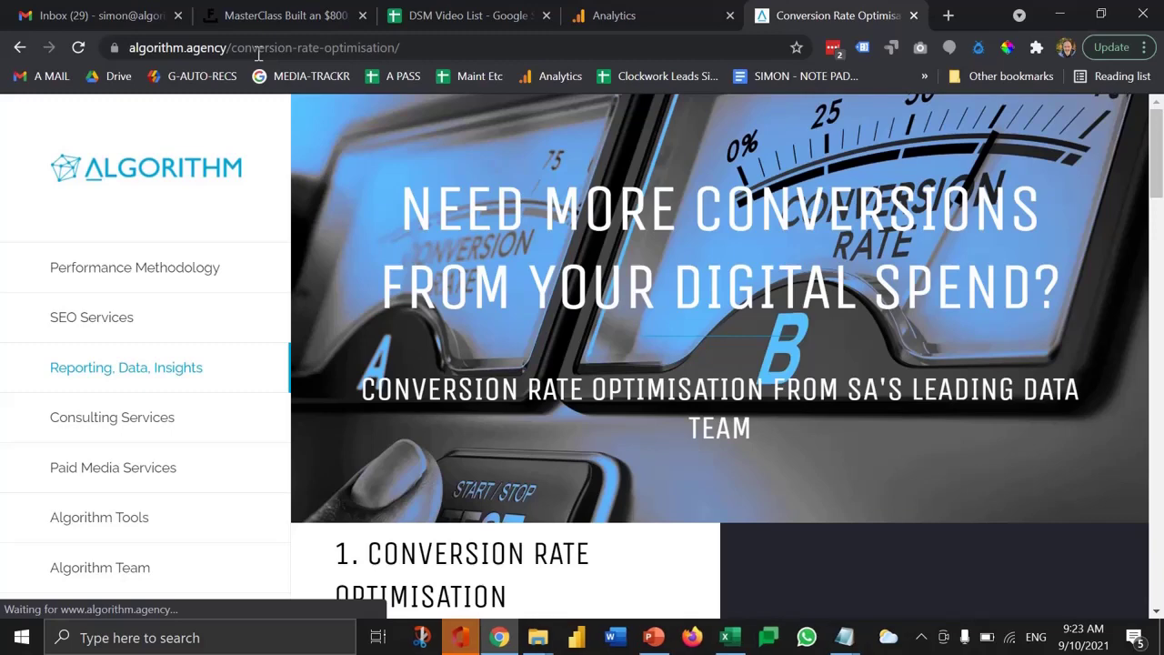
Search the web for "utm builder" in a new tab and open the Google Analytics Campaign URL Builder.
scroll(571, 463, "down", 5)
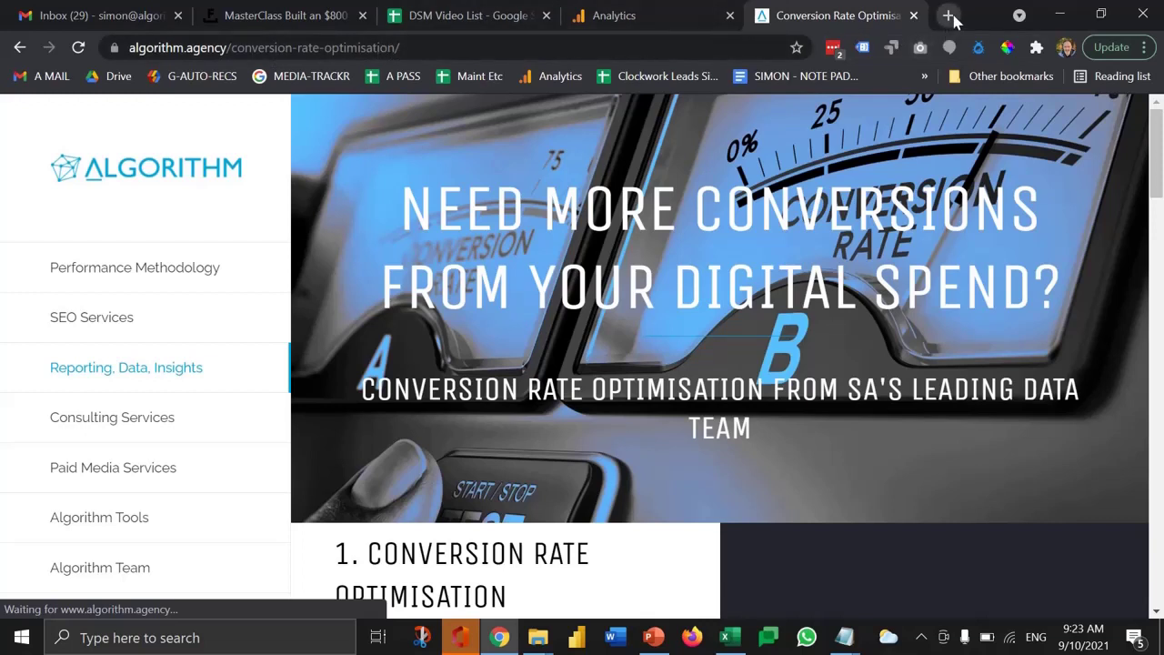
left_click(951, 16)
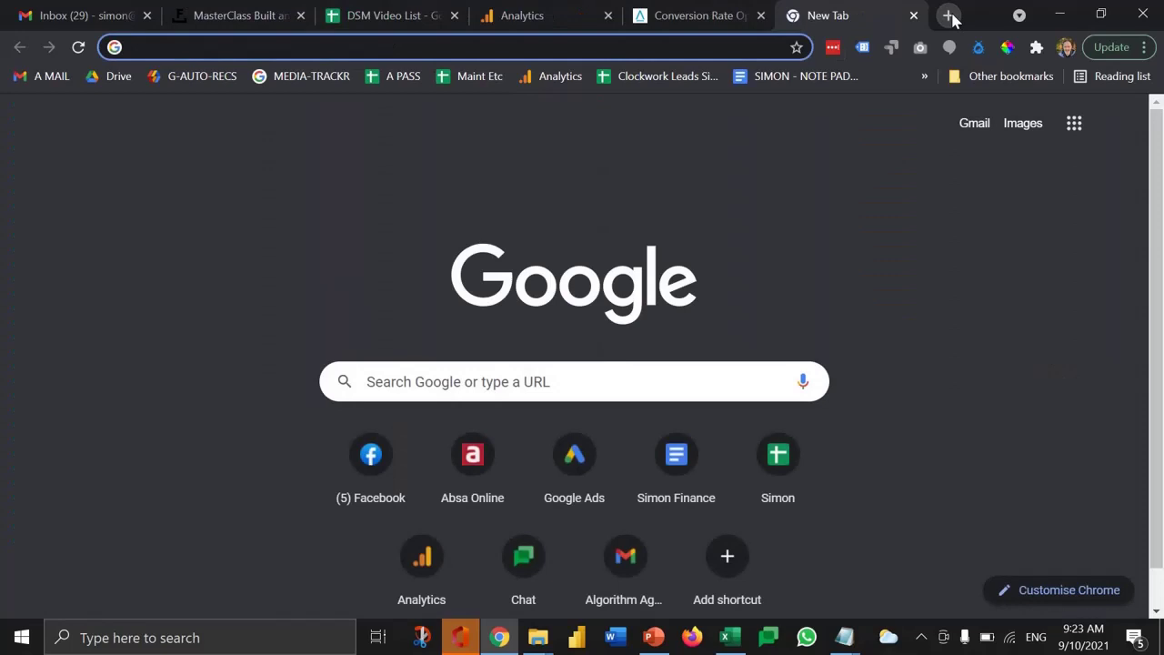
type("utm")
key("Return")
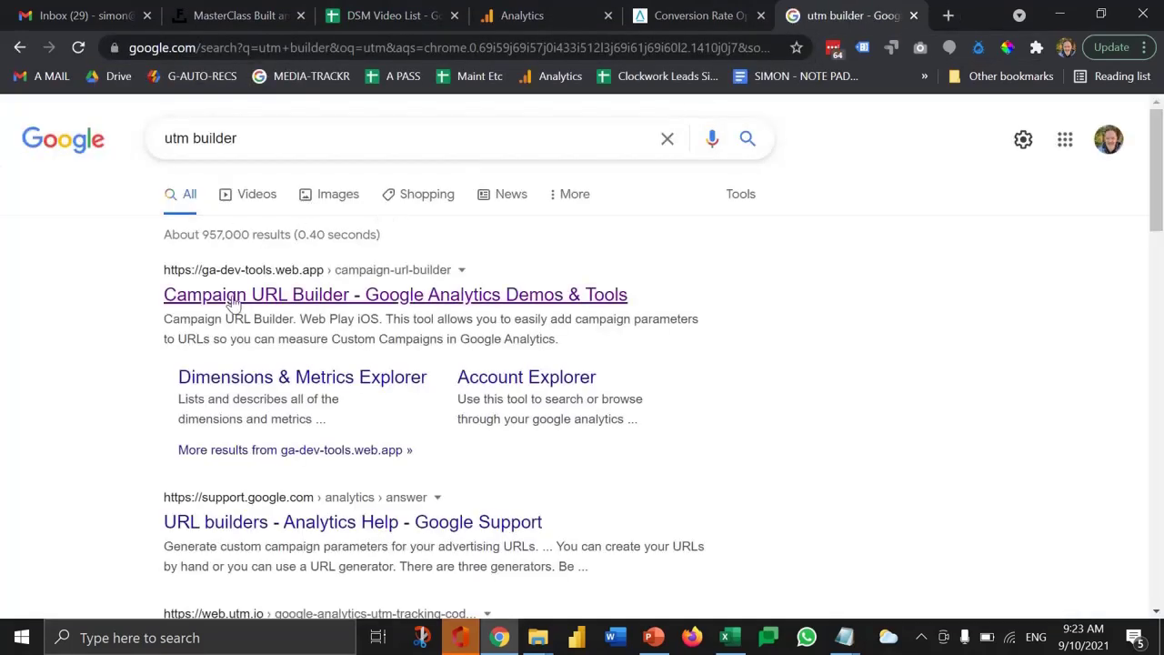
left_click(235, 302)
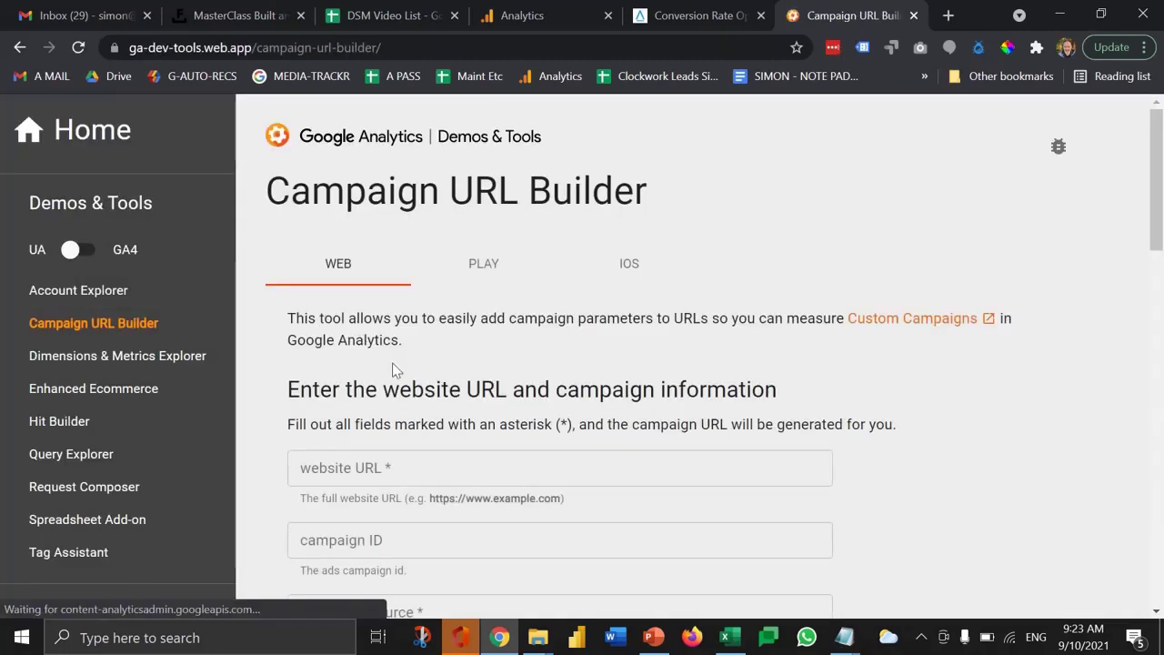
Copy the address of the algorithm.agency conversion-rate-optimisation page into the builder's website URL field.
scroll(391, 371, "down", 1)
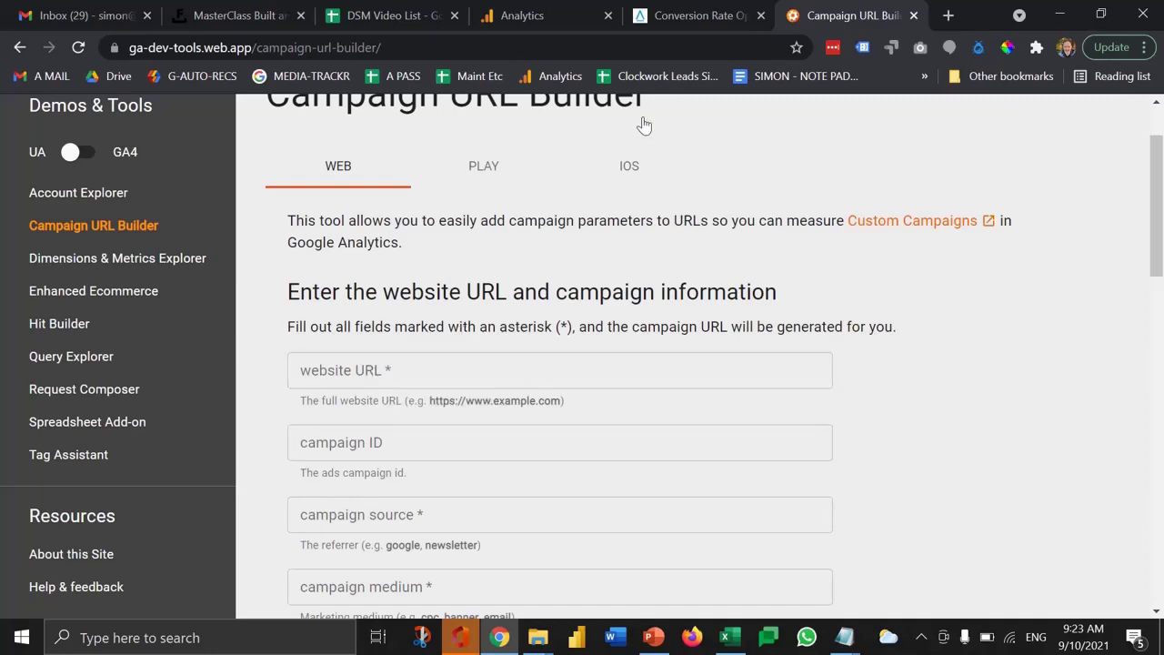
left_click(693, 13)
left_click(591, 49)
key("ctrl+c")
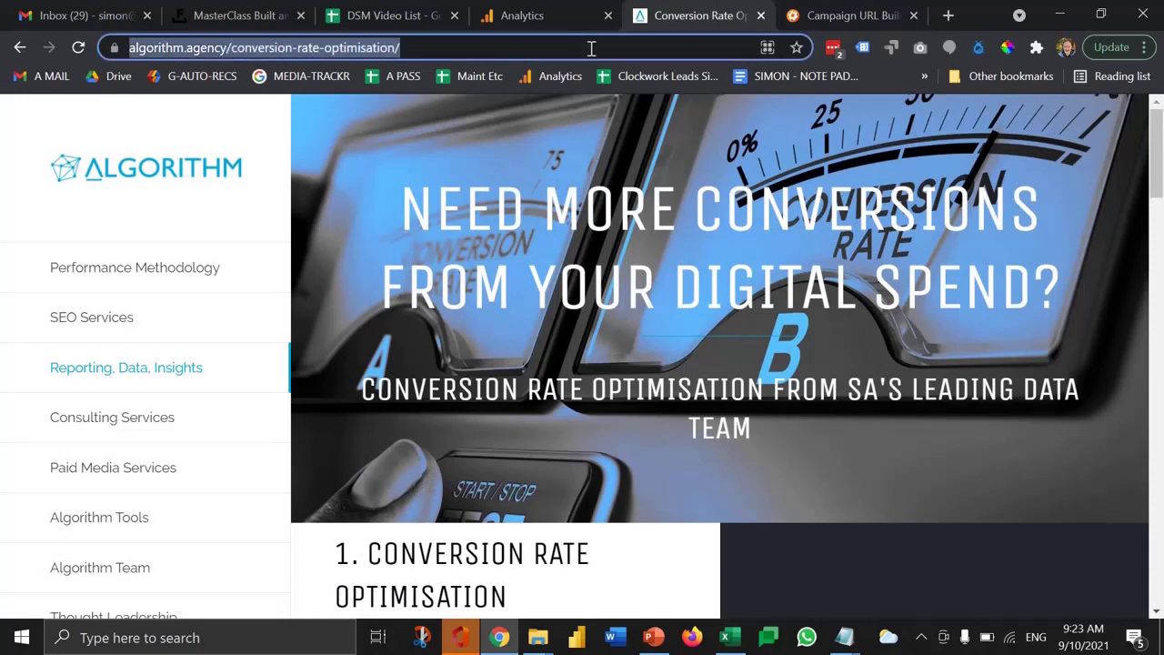
left_click(804, 13)
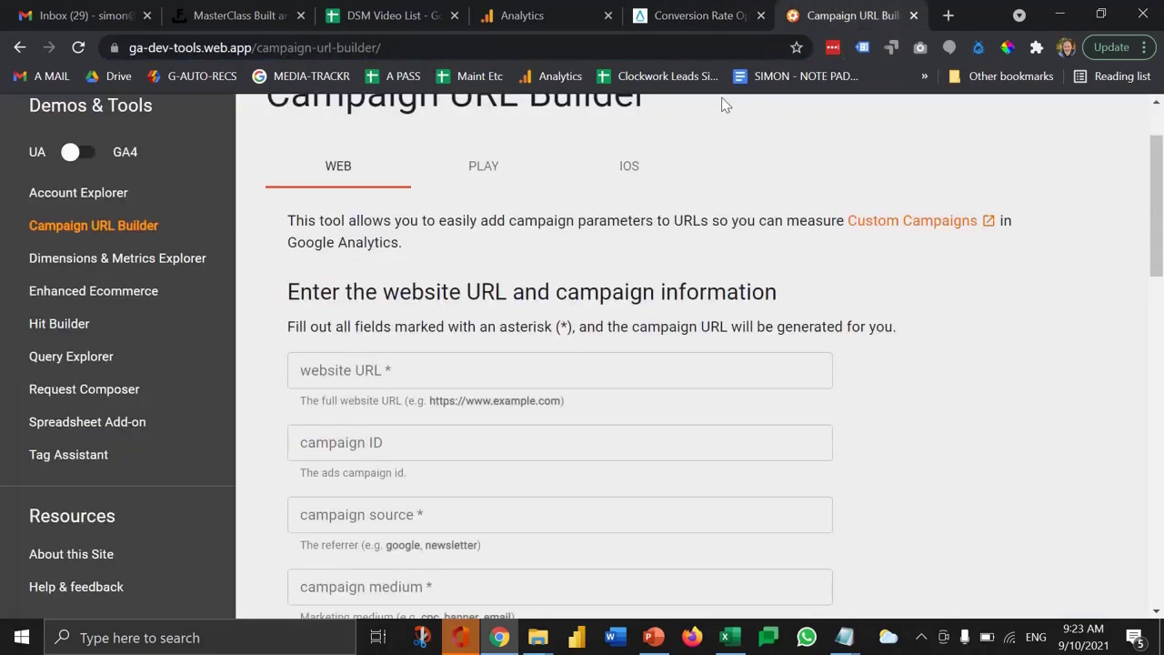
left_click(414, 371)
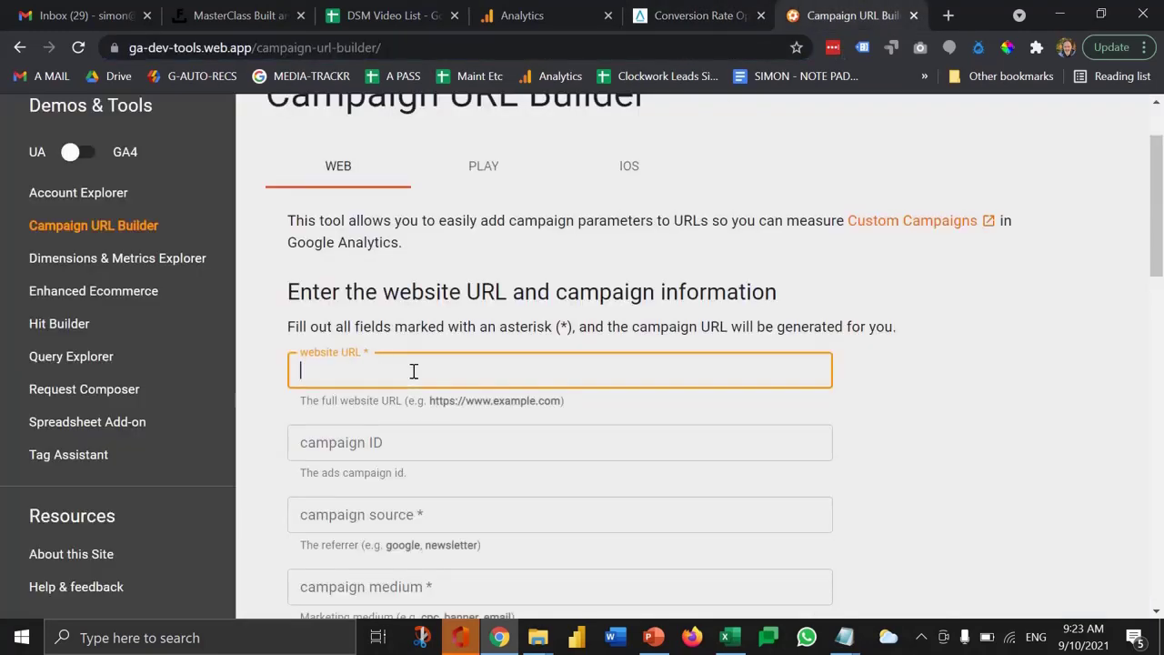
key("ctrl+v")
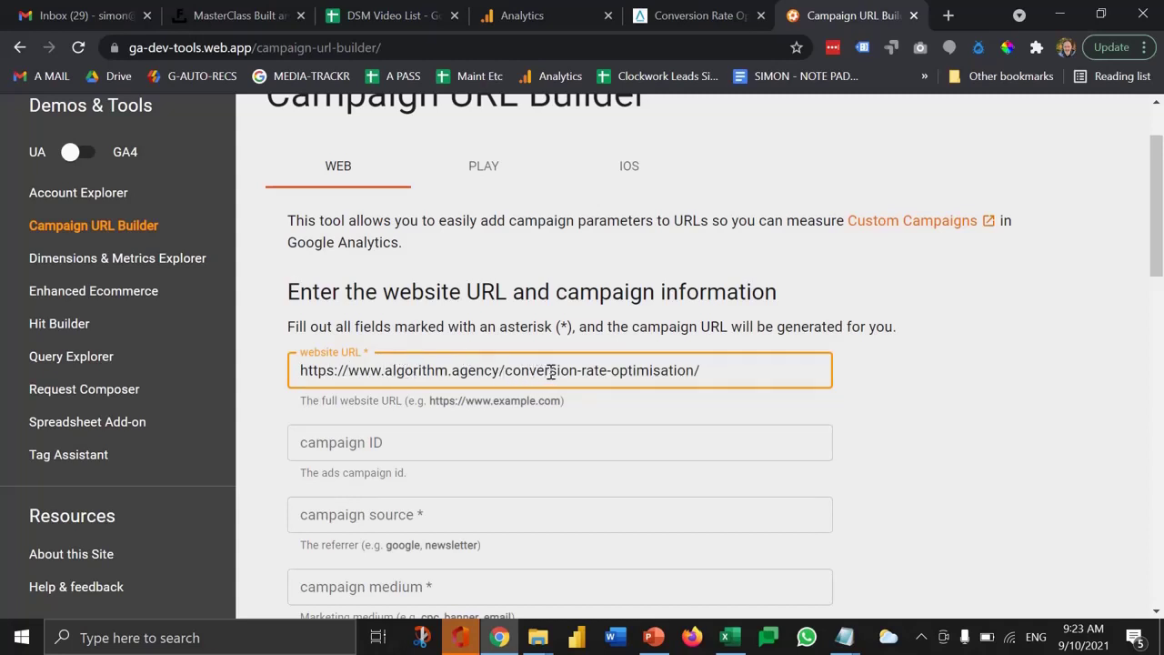
left_click(922, 357)
Set the campaign source to facebook and the campaign medium to single-image-post.
scroll(470, 459, "down", 1)
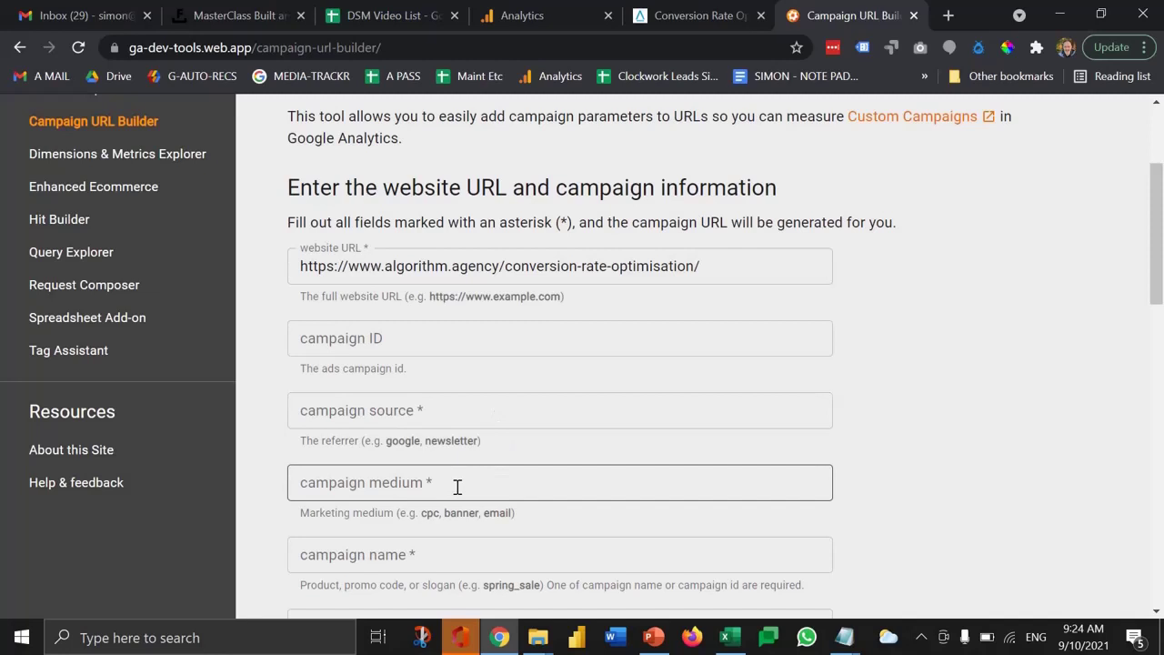
left_click(405, 414)
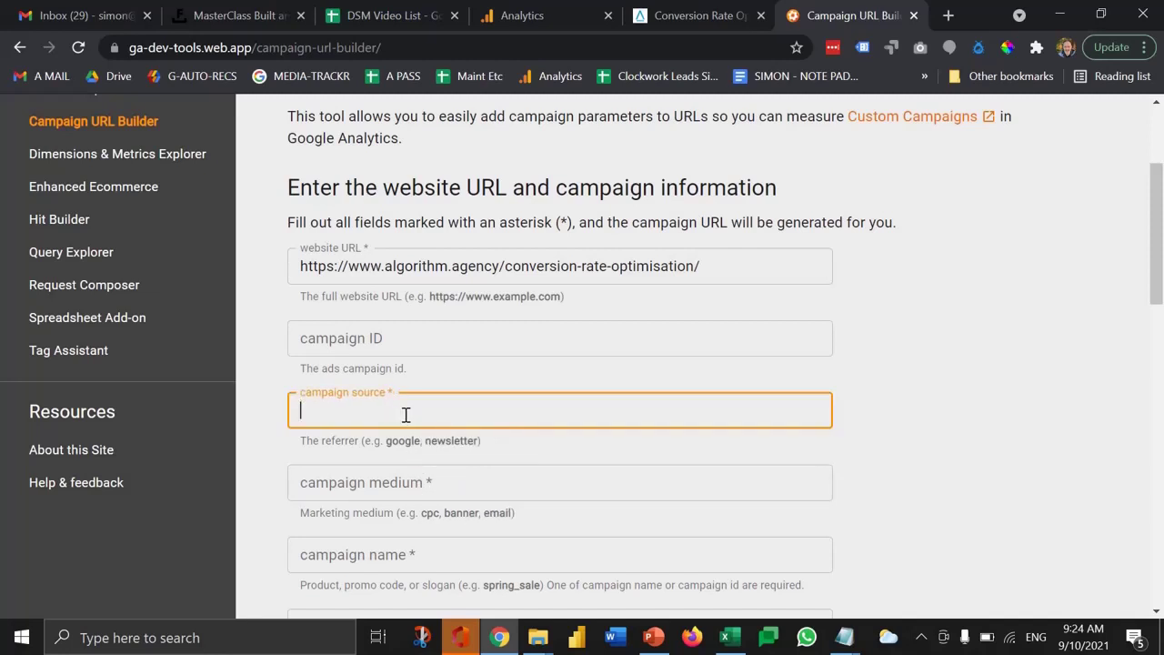
type("facebook")
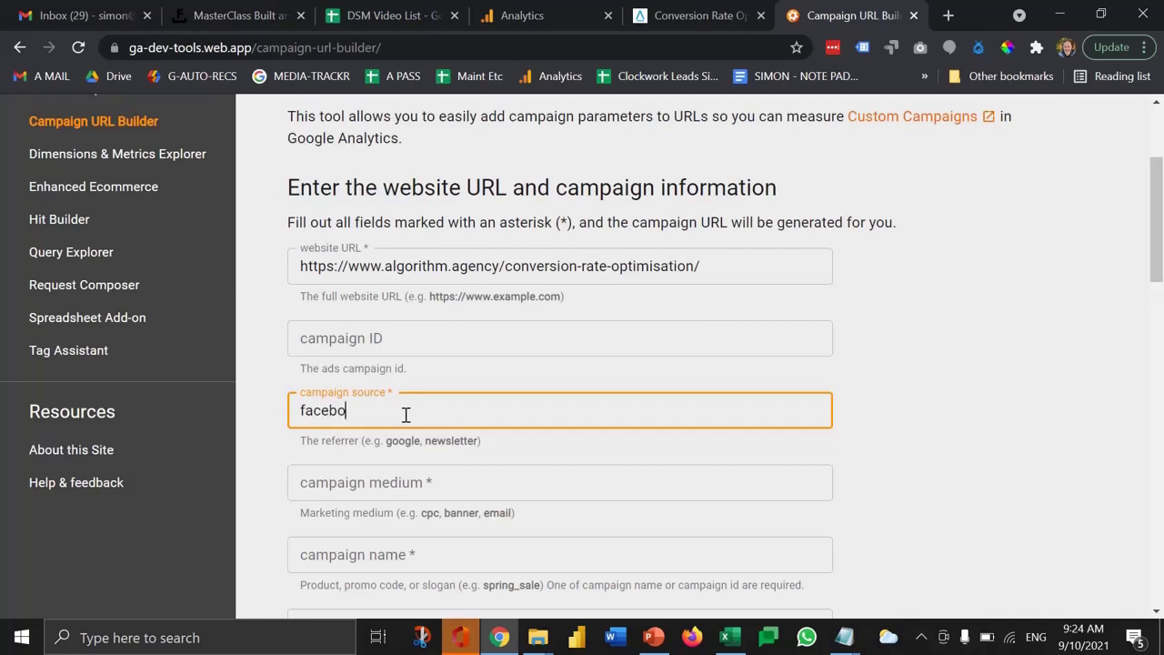
left_click(366, 480)
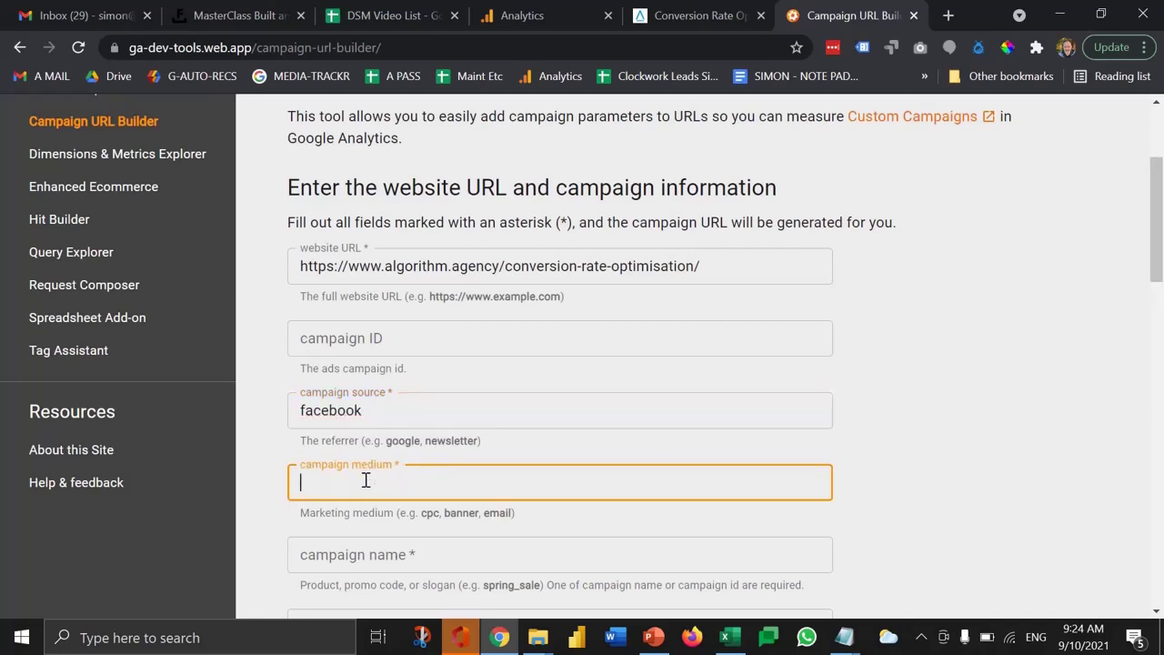
type("single-image-post")
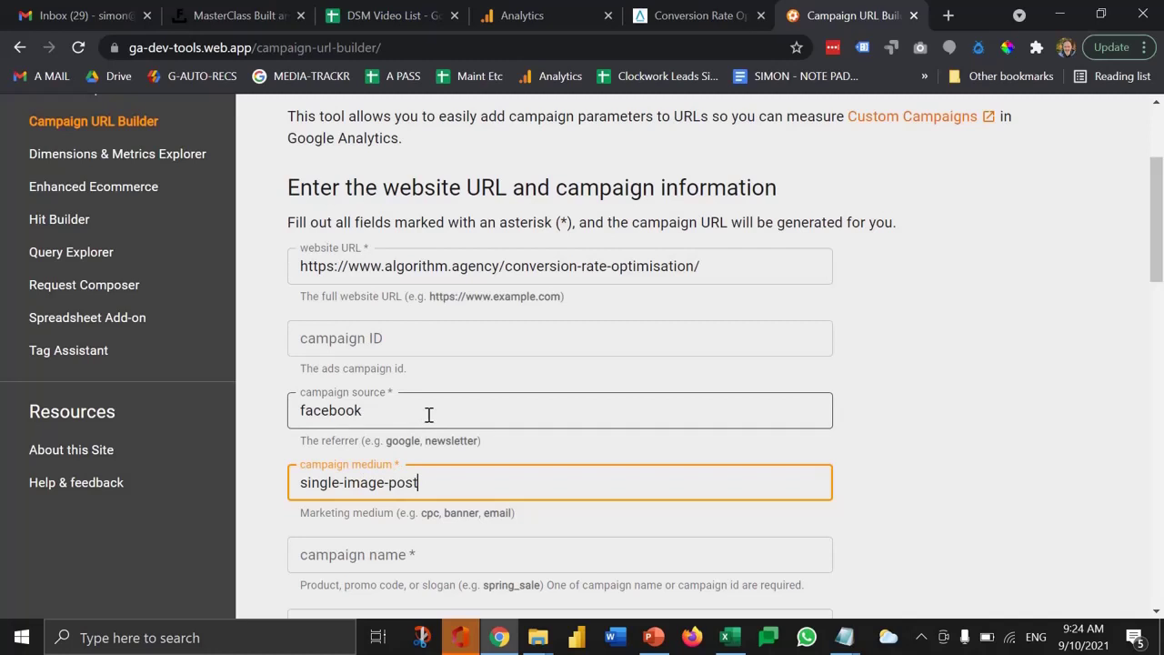
Set the campaign name to cro-sept-2021.
scroll(445, 496, "down", 1)
left_click(433, 490)
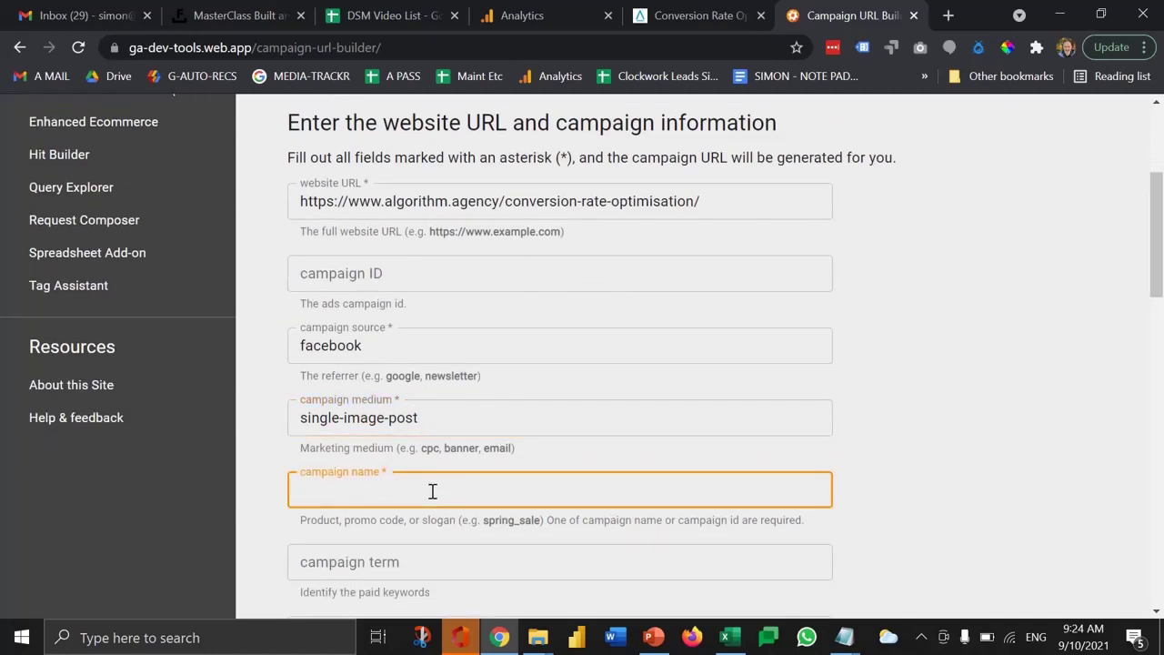
type("cro-sept-2021")
Review the source field's examples and the entered website URL, campaign source, hyphenated medium and campaign name.
left_click_drag(363, 377, 480, 376)
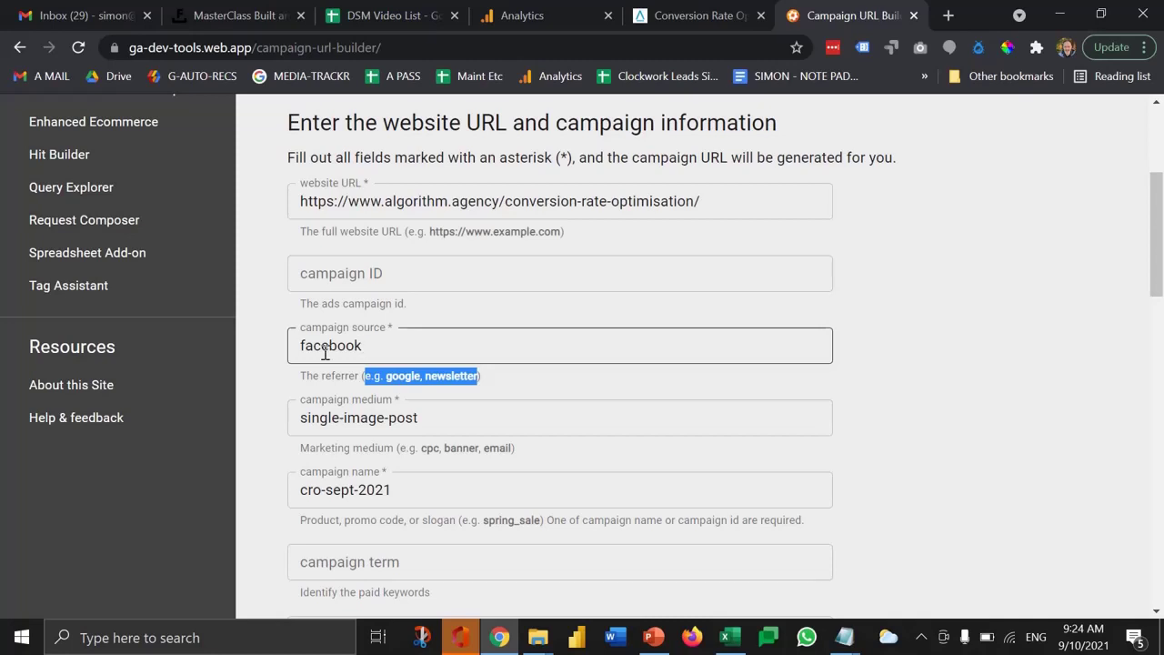
double_click(340, 420)
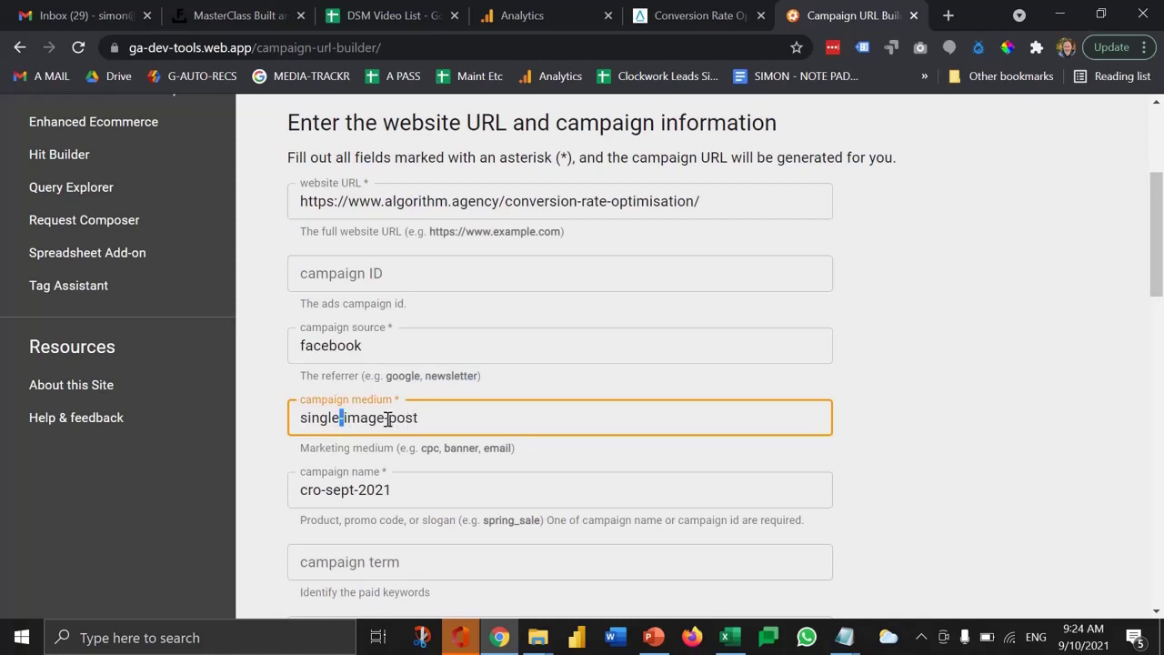
double_click(386, 418)
left_click_drag(384, 201, 745, 193)
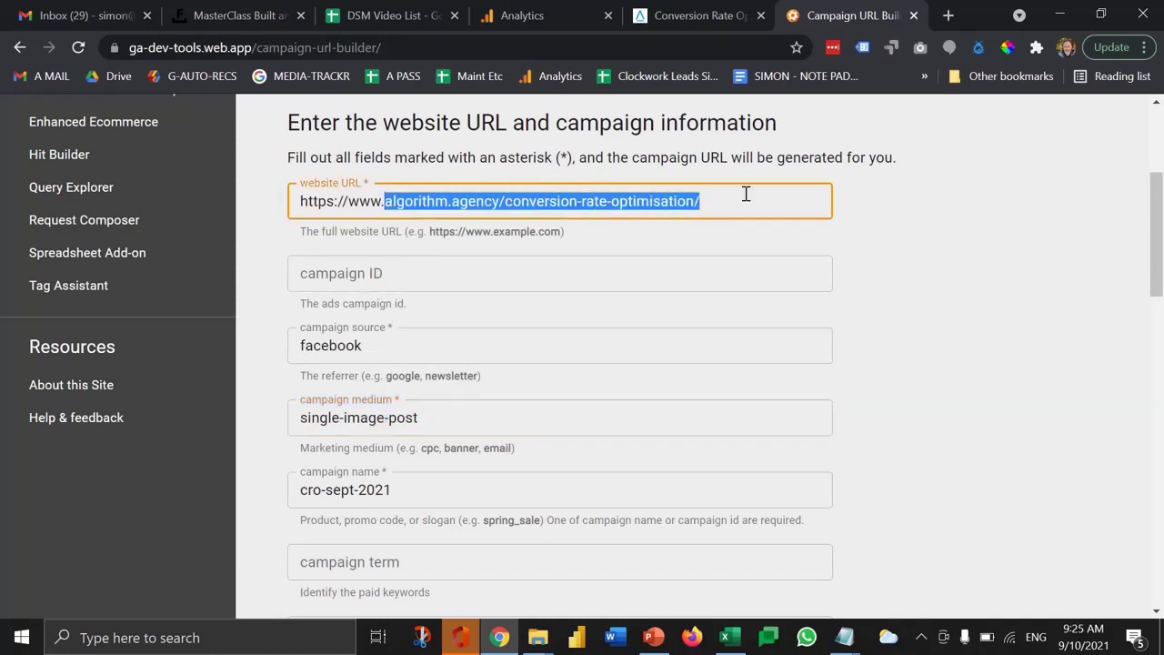
left_click_drag(303, 345, 438, 340)
left_click_drag(320, 418, 448, 422)
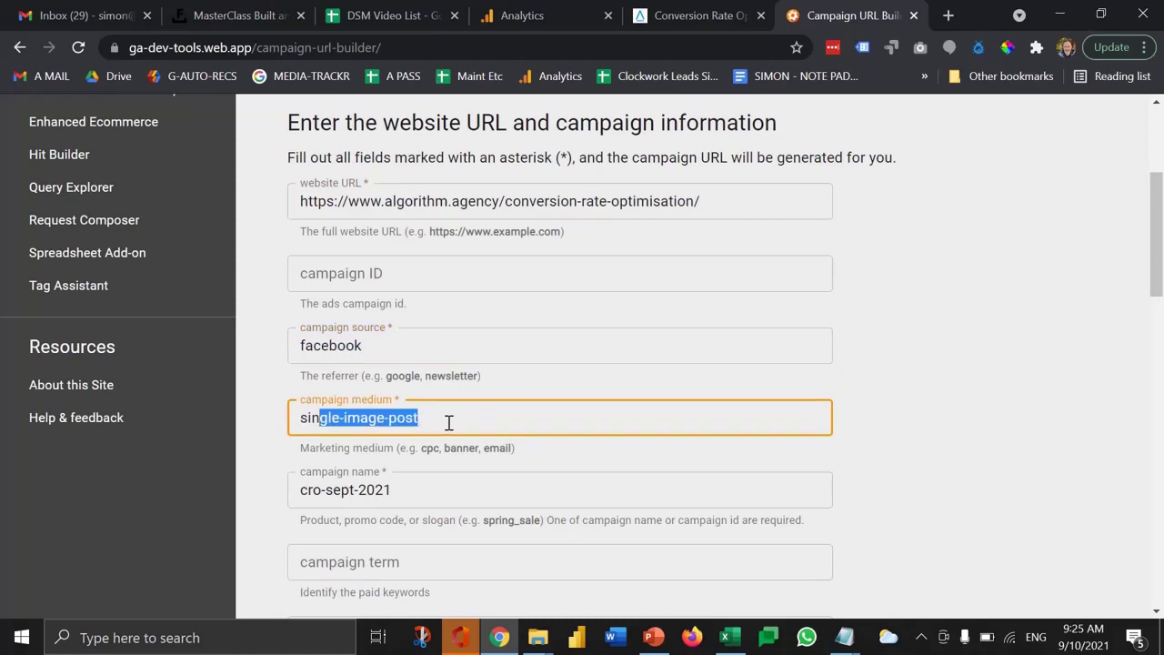
scroll(448, 422, "down", 2)
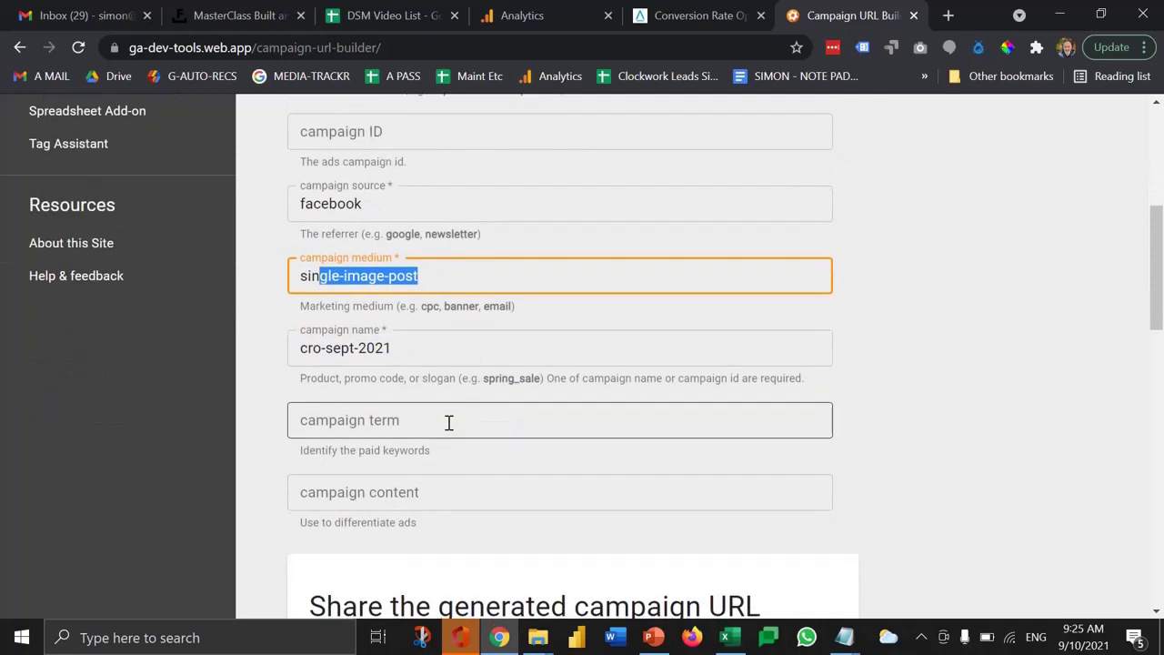
left_click(309, 349)
left_click_drag(309, 350, 522, 371)
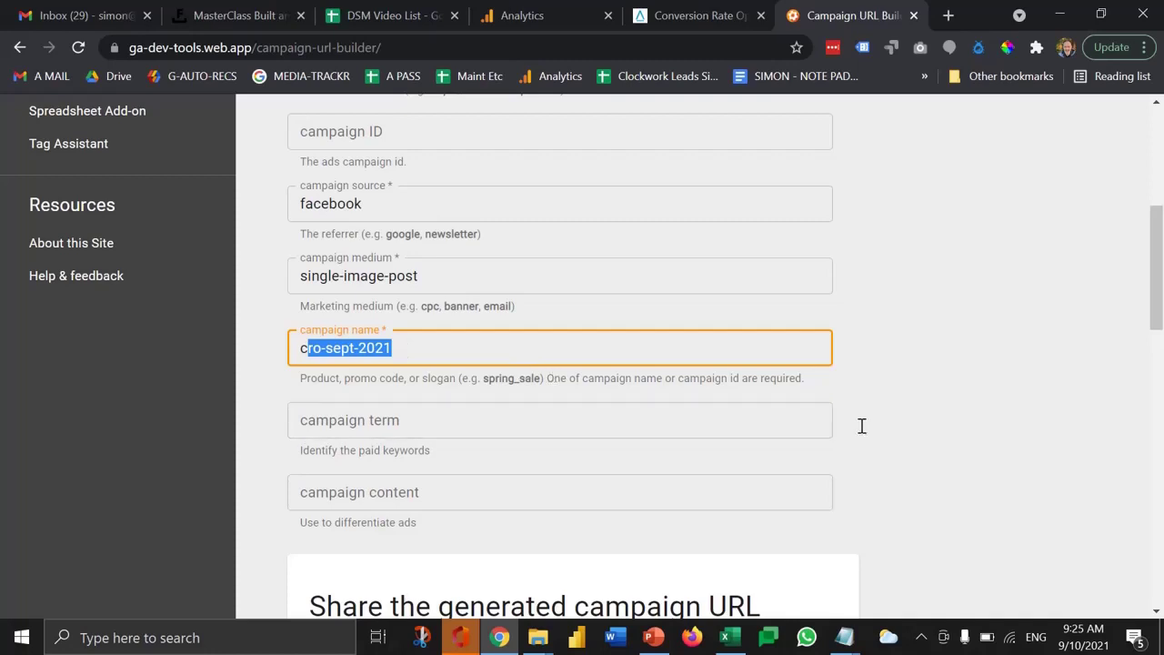
Examine the generated campaign URL, comparing its base page address with the appended source, medium and campaign parameters.
scroll(860, 426, "down", 3)
scroll(860, 427, "down", 2)
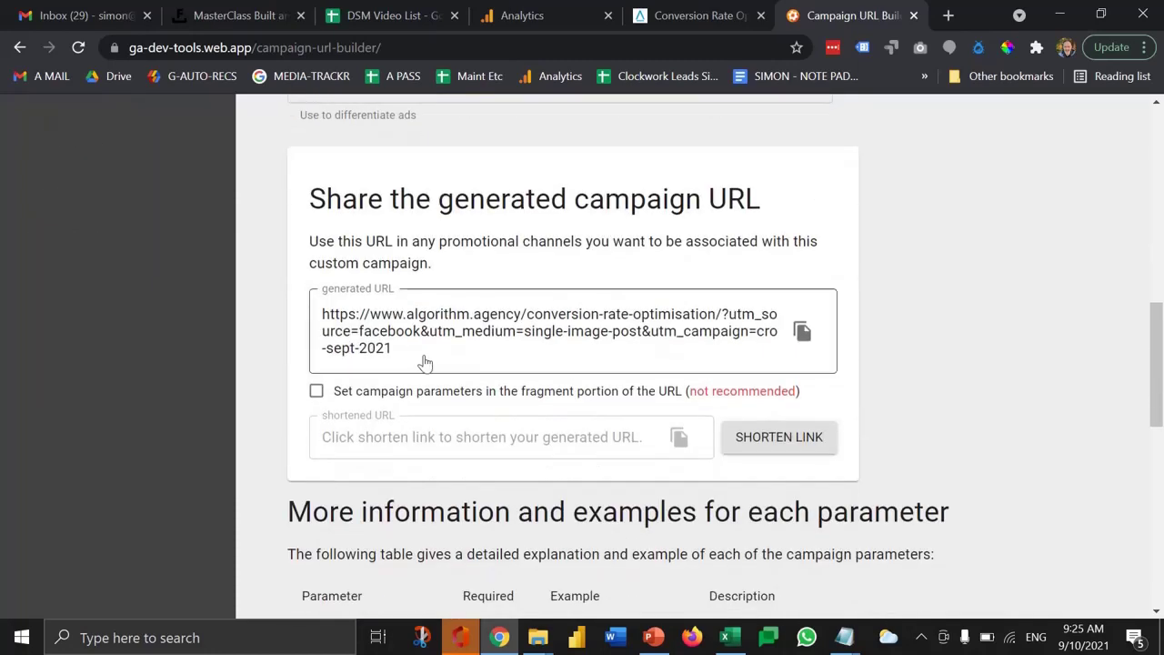
left_click_drag(727, 312, 316, 313)
scroll(489, 278, "up", 9)
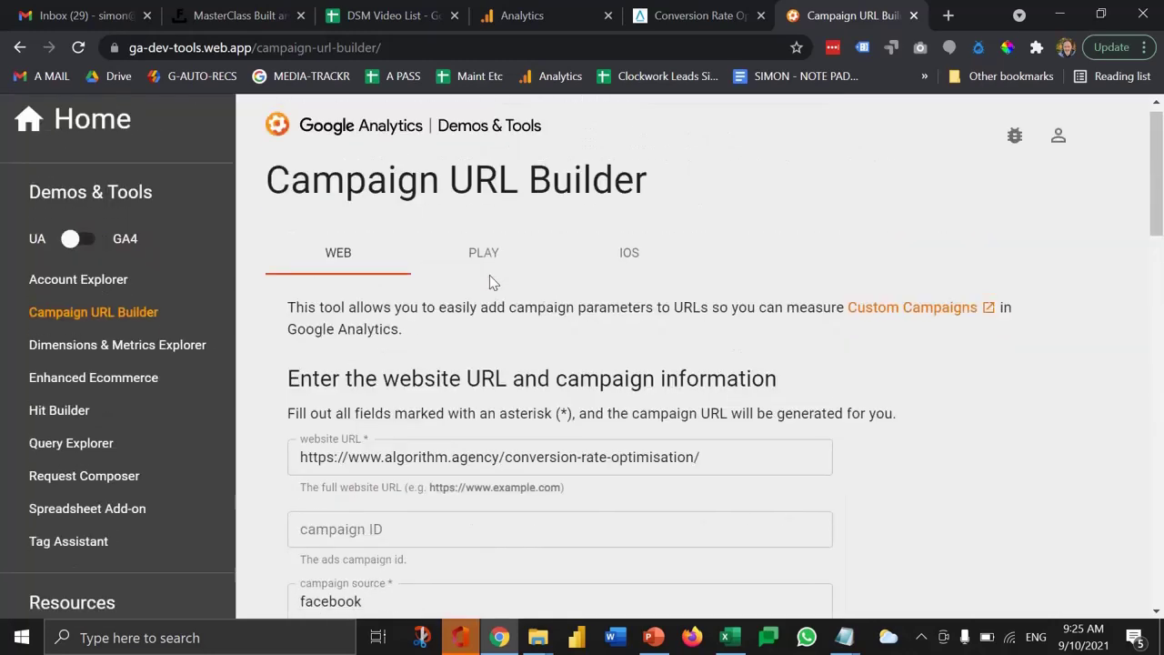
scroll(489, 282, "down", 3)
scroll(489, 281, "down", 6)
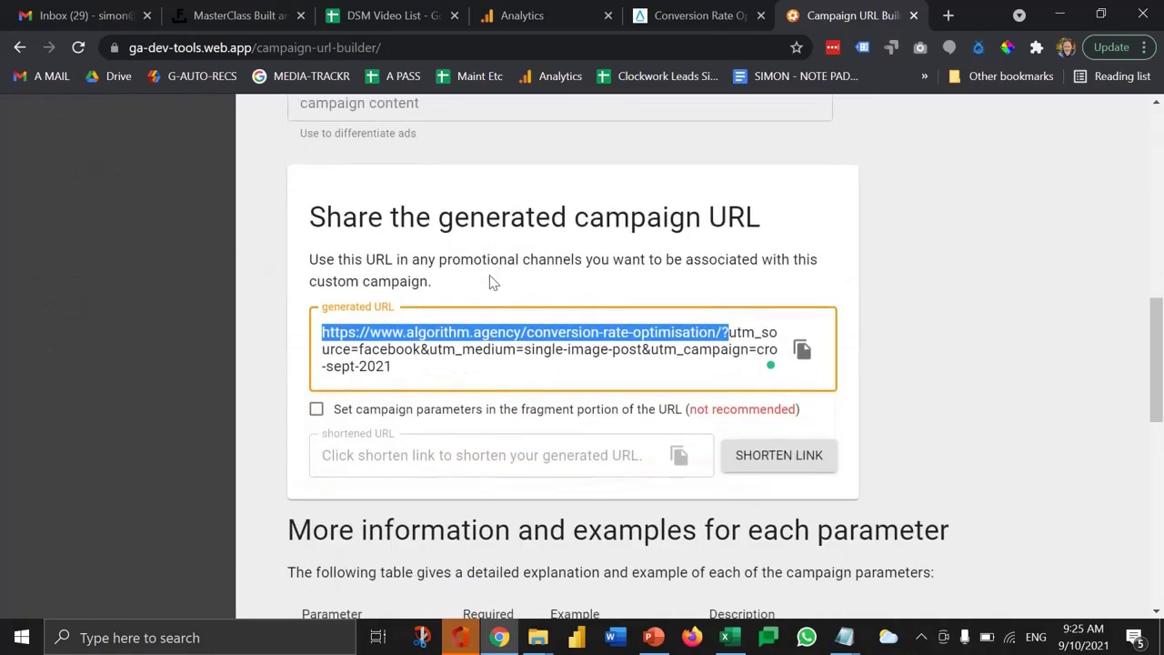
left_click(723, 268)
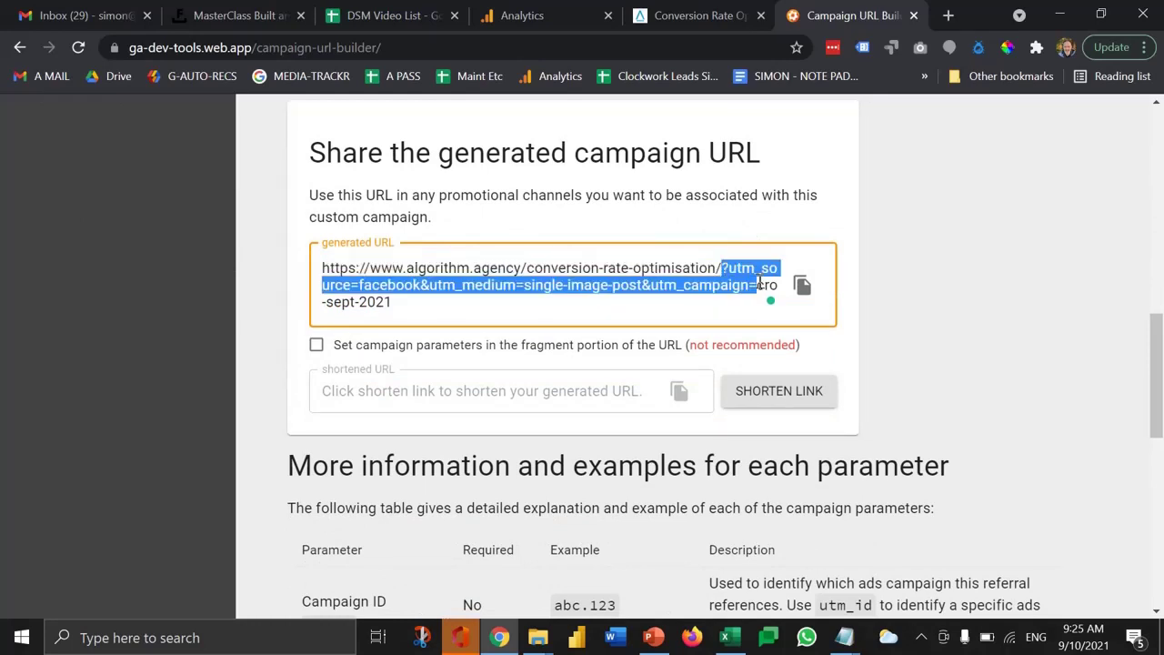
left_click_drag(759, 284, 818, 314)
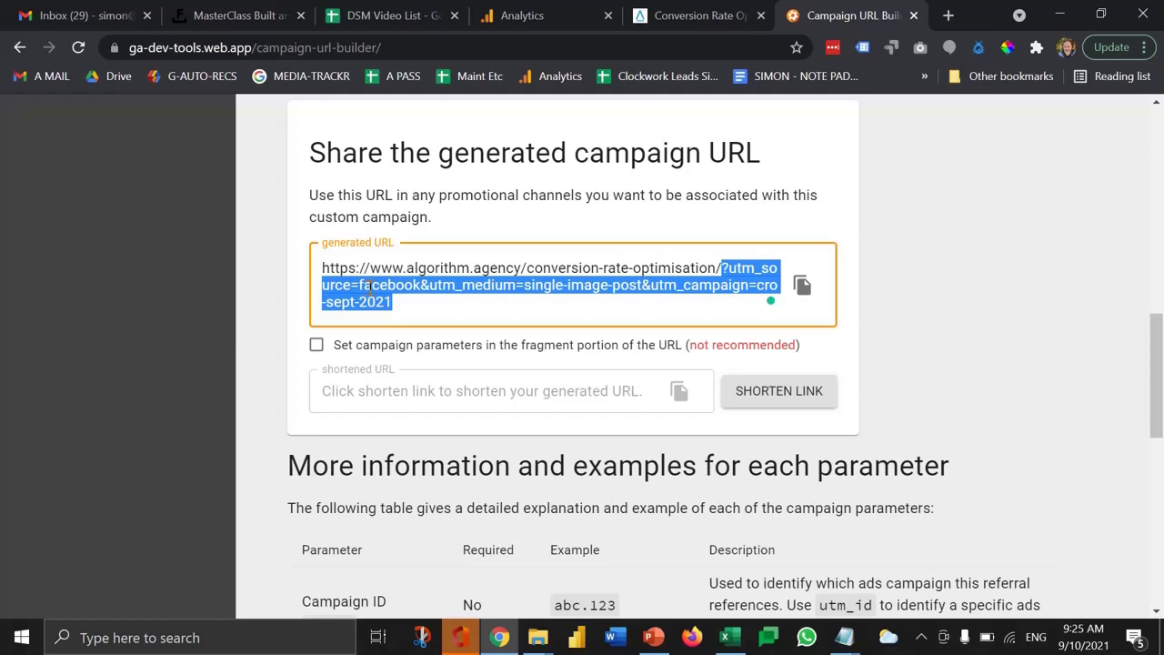
left_click(403, 284)
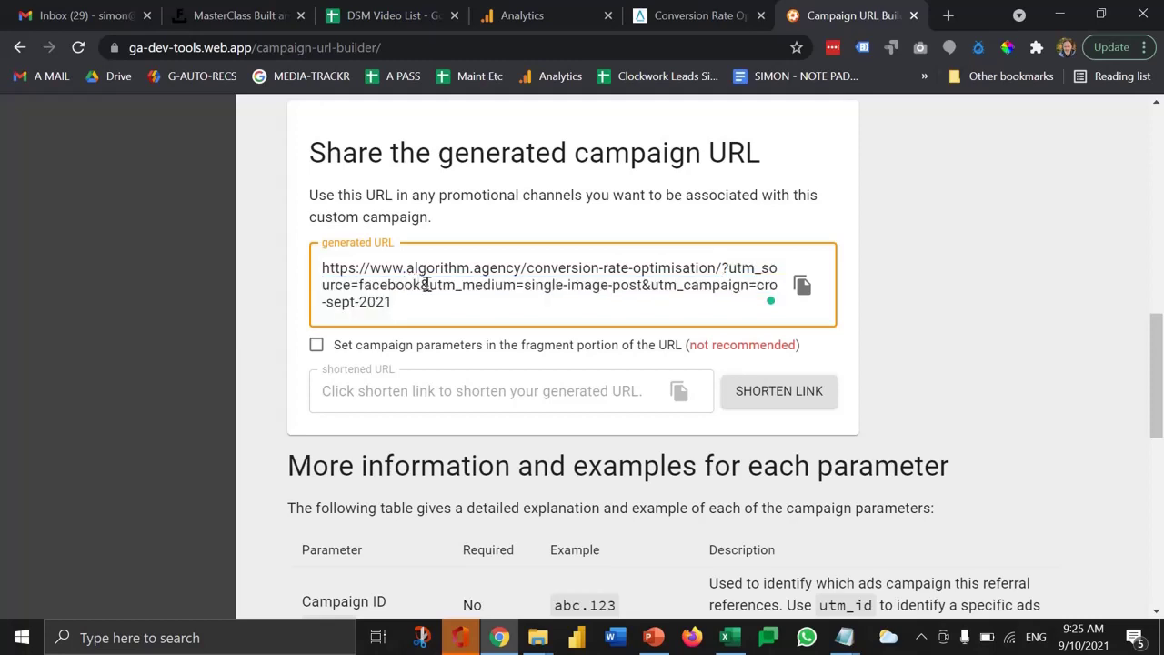
left_click_drag(429, 284, 740, 287)
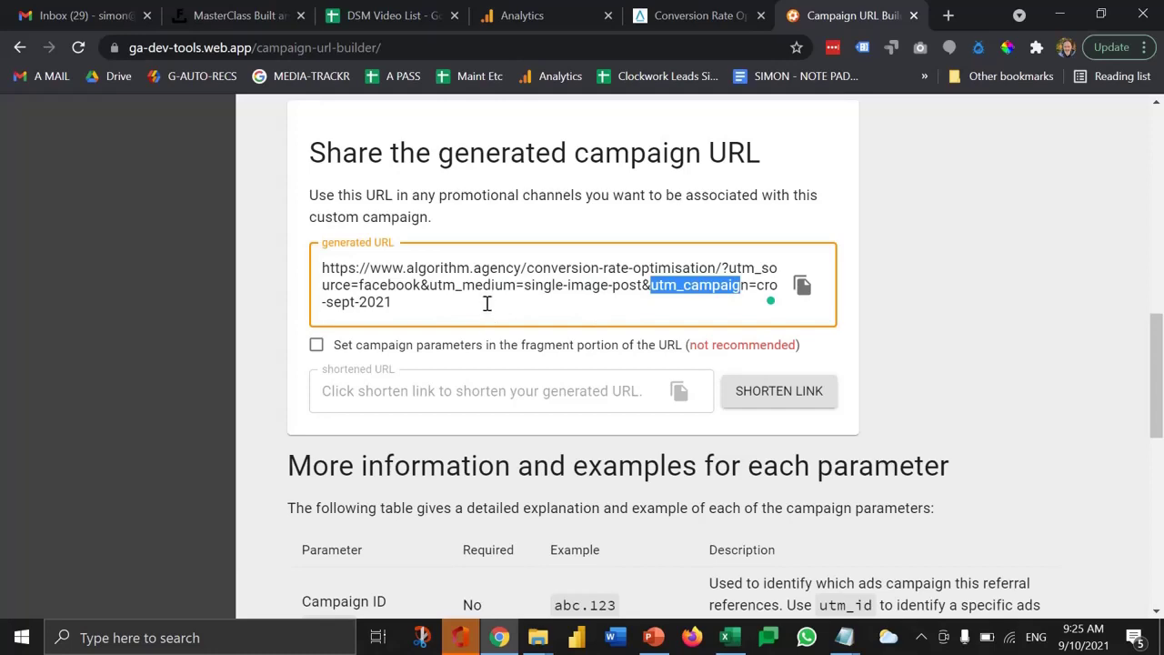
Copy the full generated campaign URL, load it in the landing page's browser tab and inspect its UTM parameters.
triple_click(583, 286)
key("ctrl+c")
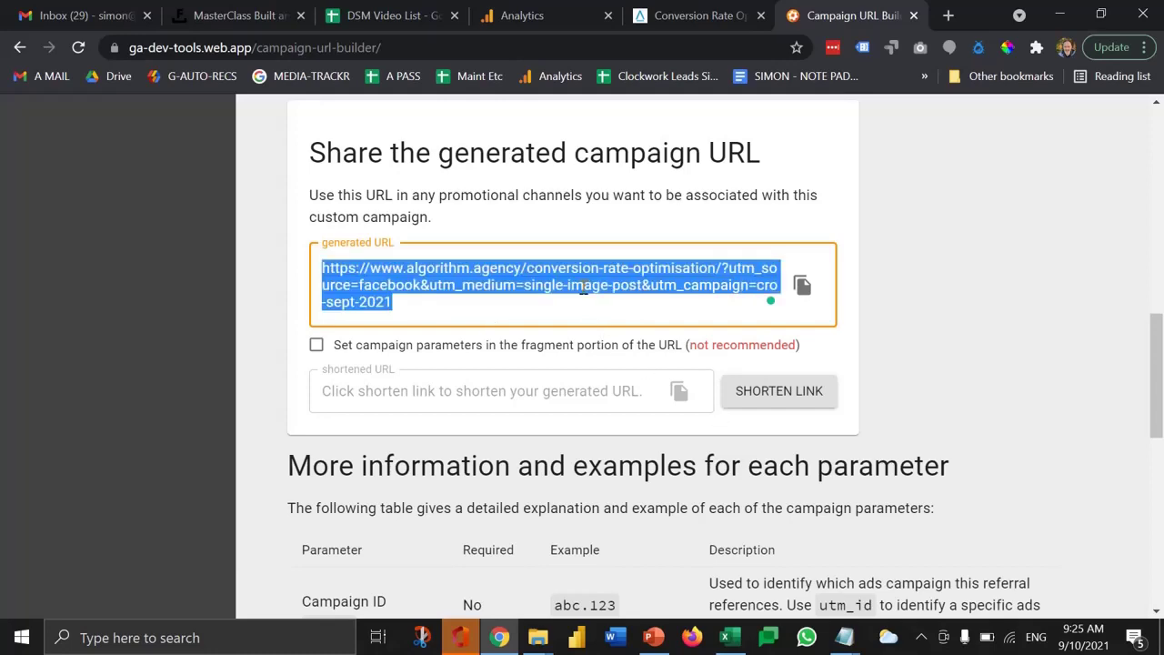
left_click(702, 13)
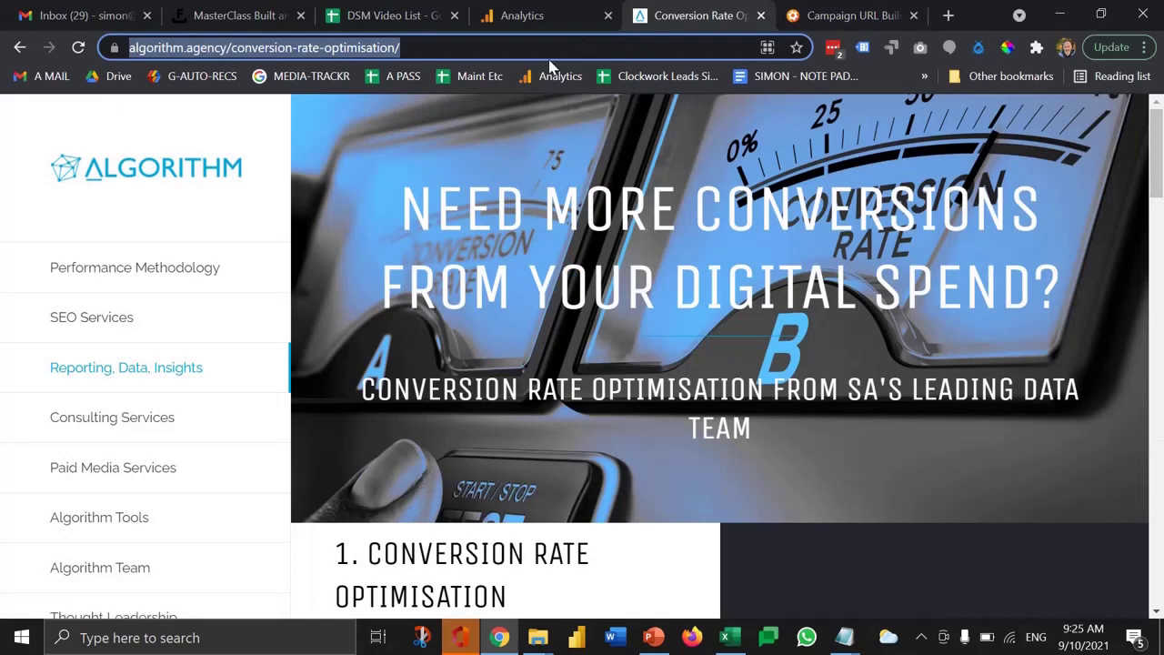
key("ctrl+v")
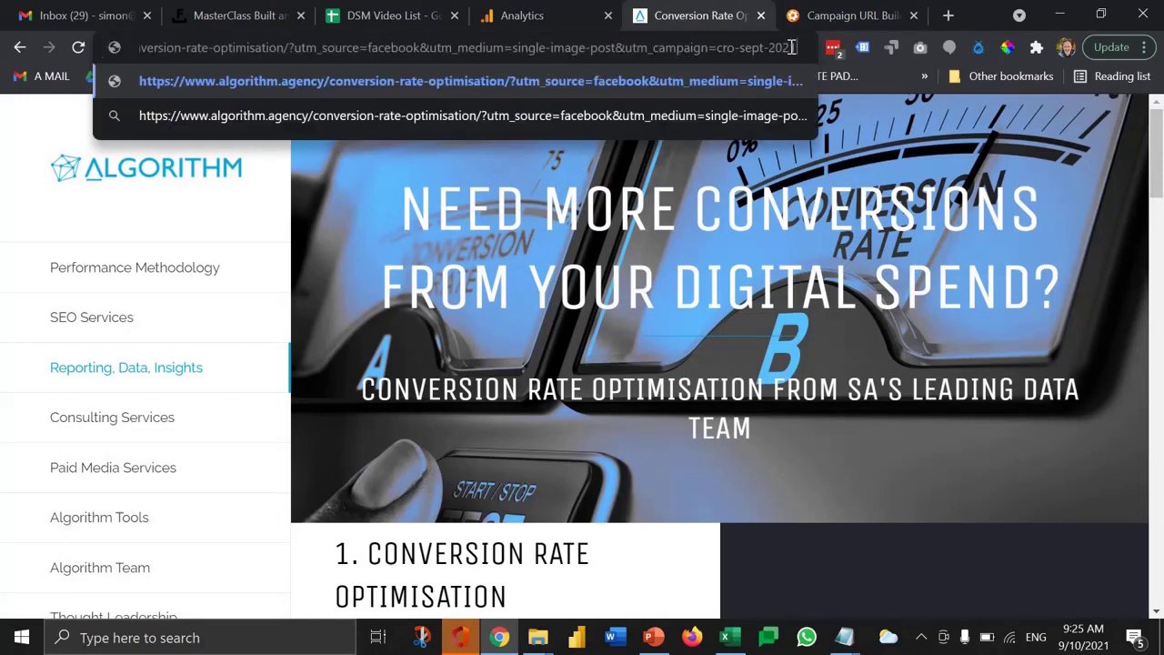
key("Return")
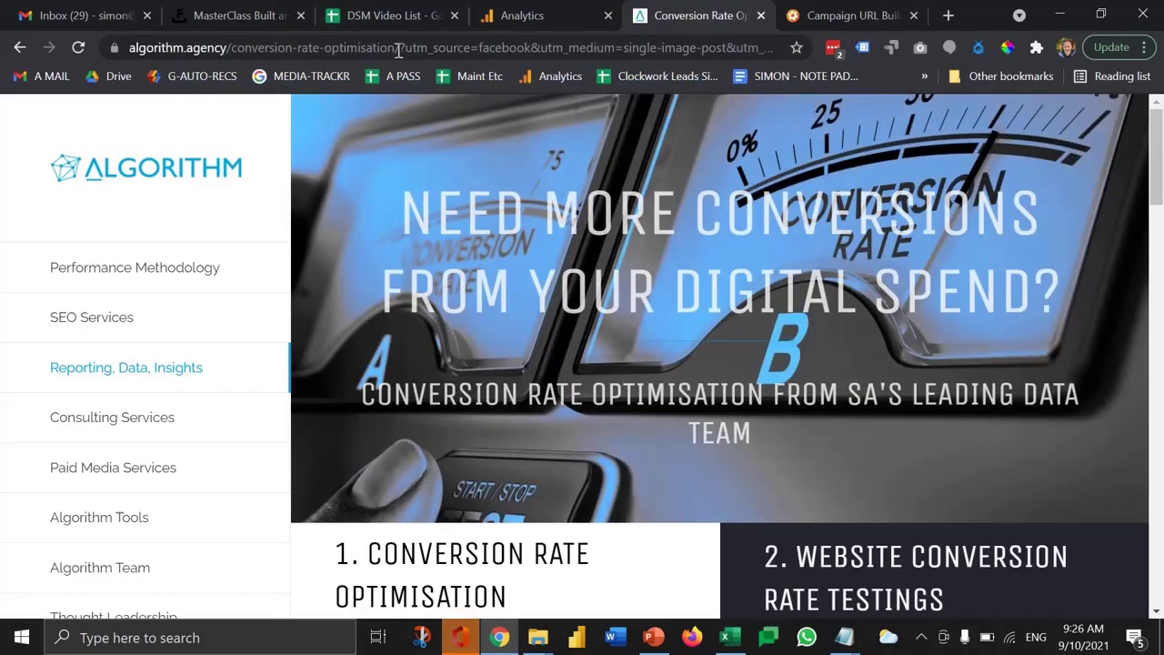
left_click_drag(397, 50, 867, 62)
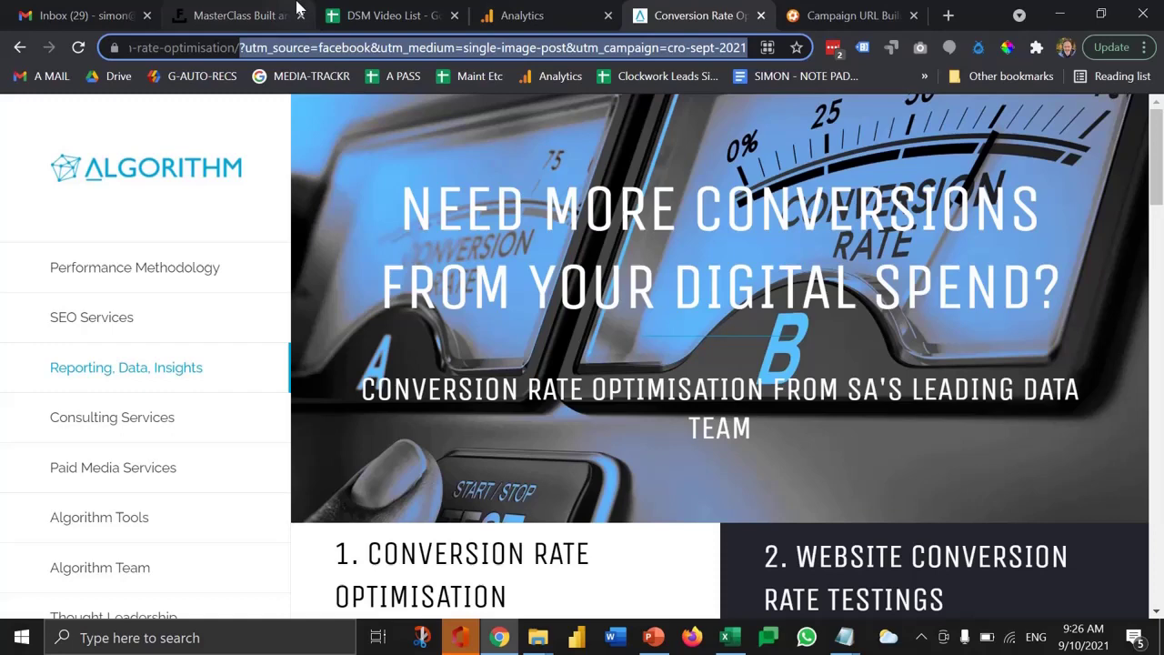
Switch to Google Analytics and check the Realtime Overview and Traffic Sources reports for the tagged visit.
left_click(530, 11)
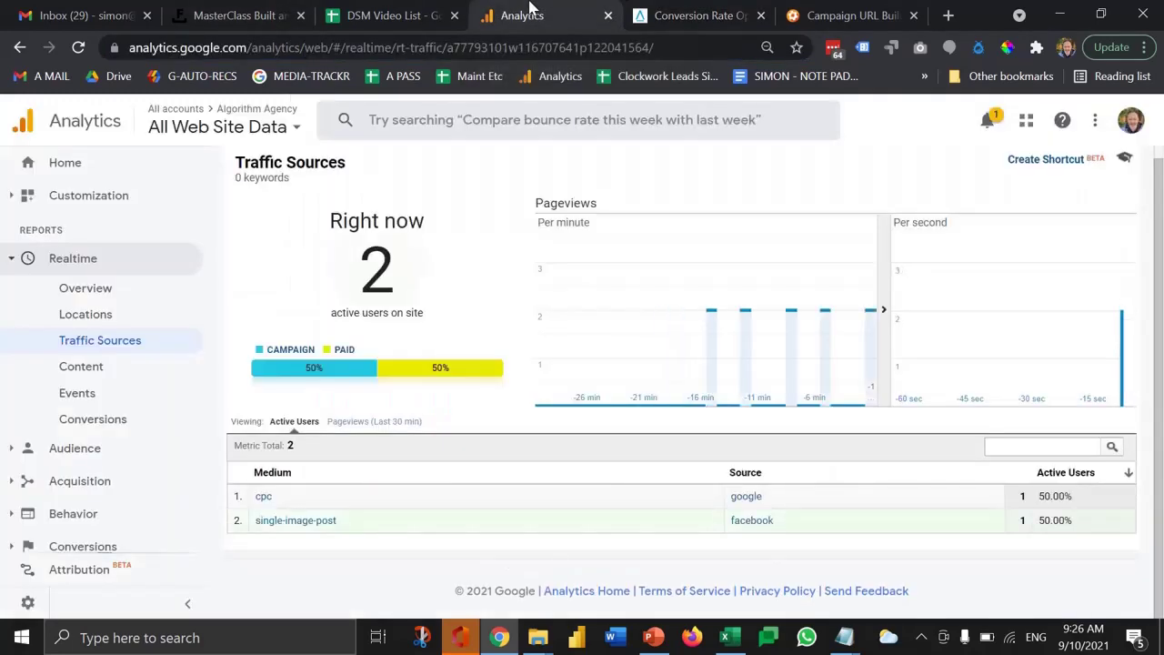
left_click(86, 287)
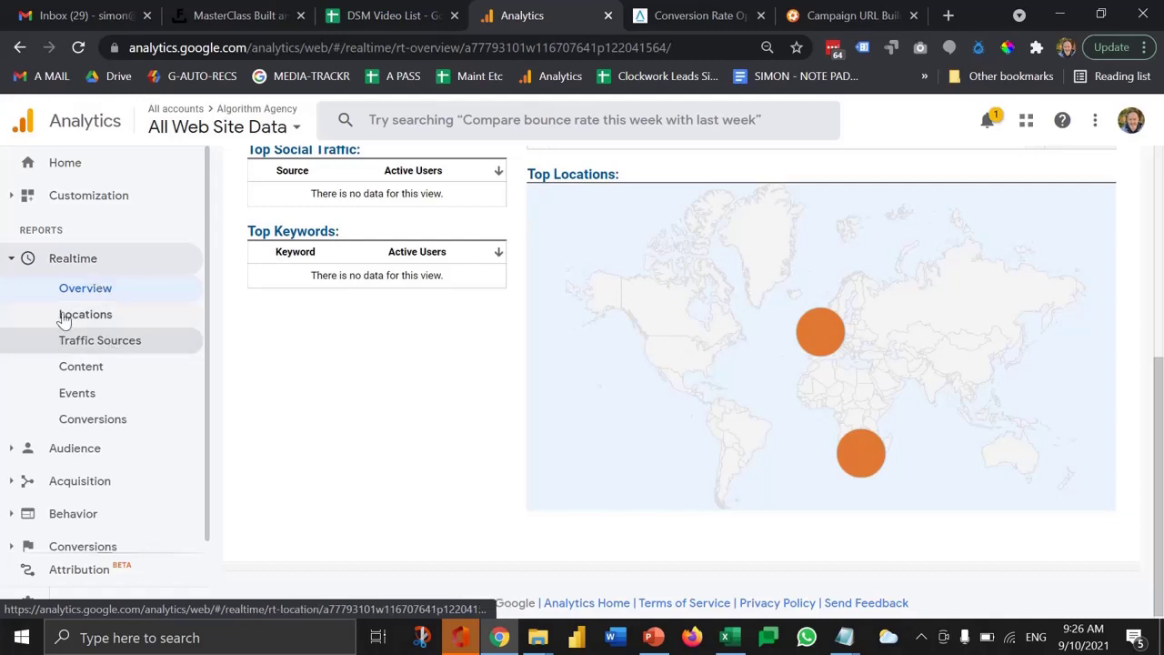
left_click(133, 340)
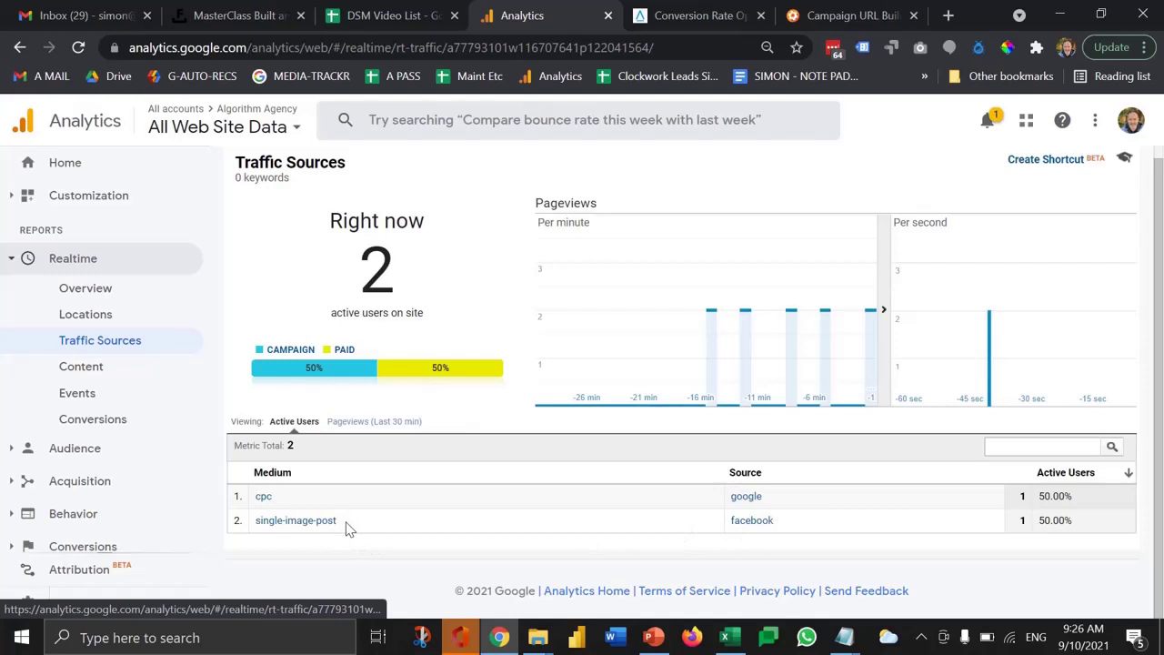
Expand the All Traffic reports under Acquisition.
scroll(53, 436, "down", 1)
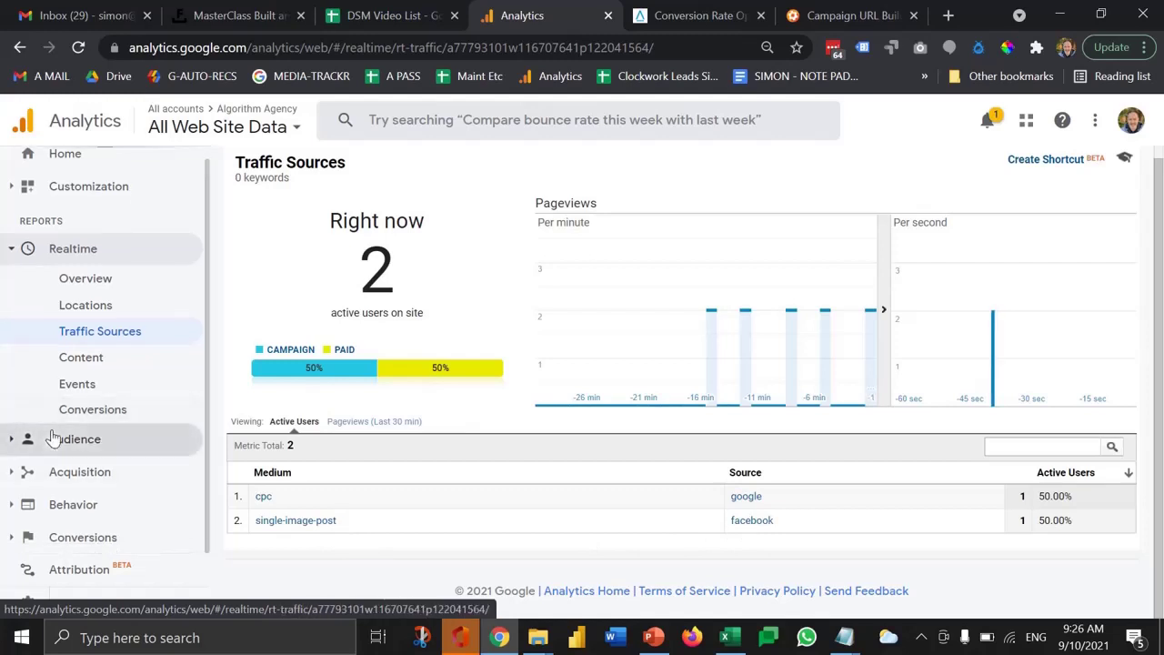
left_click(65, 467)
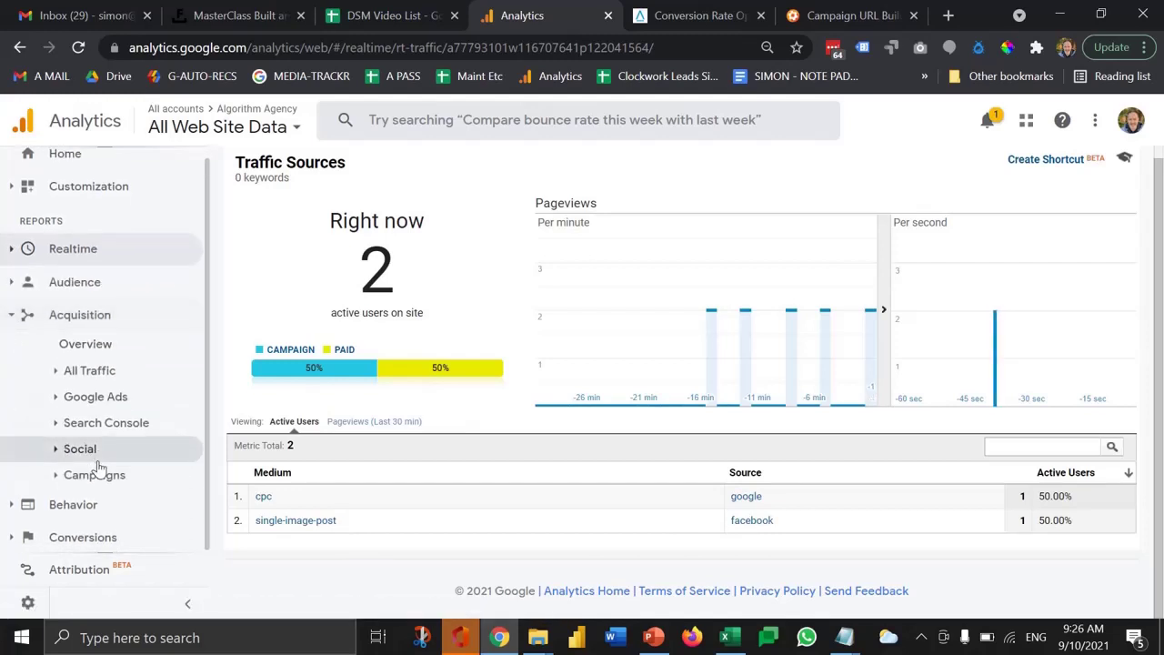
left_click(95, 369)
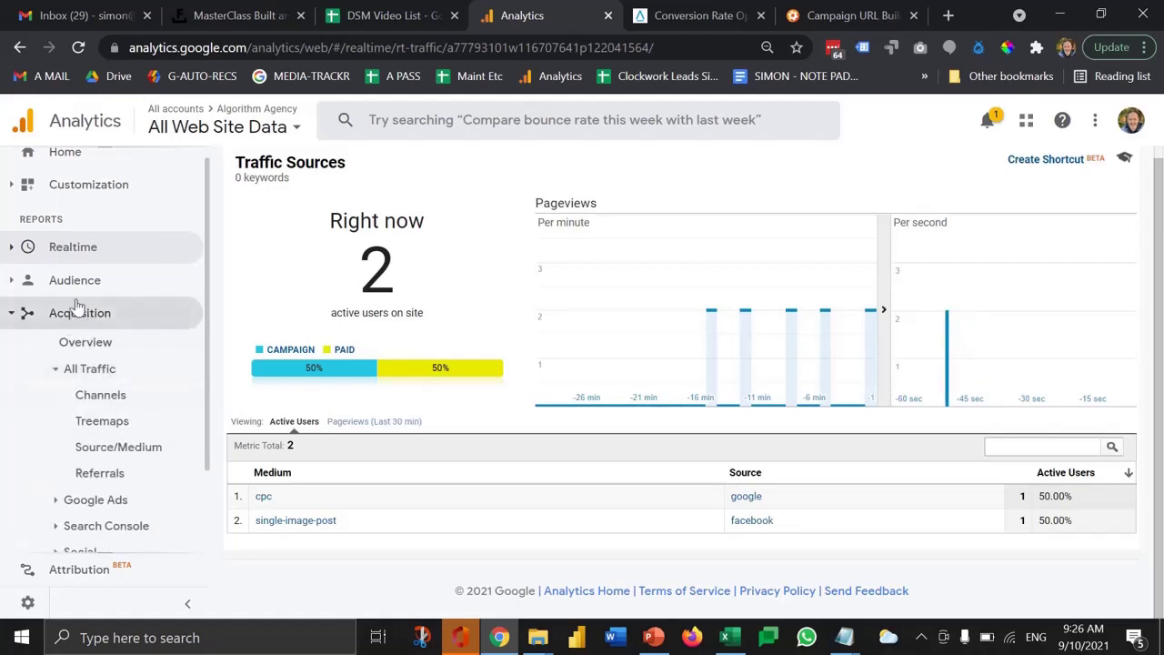